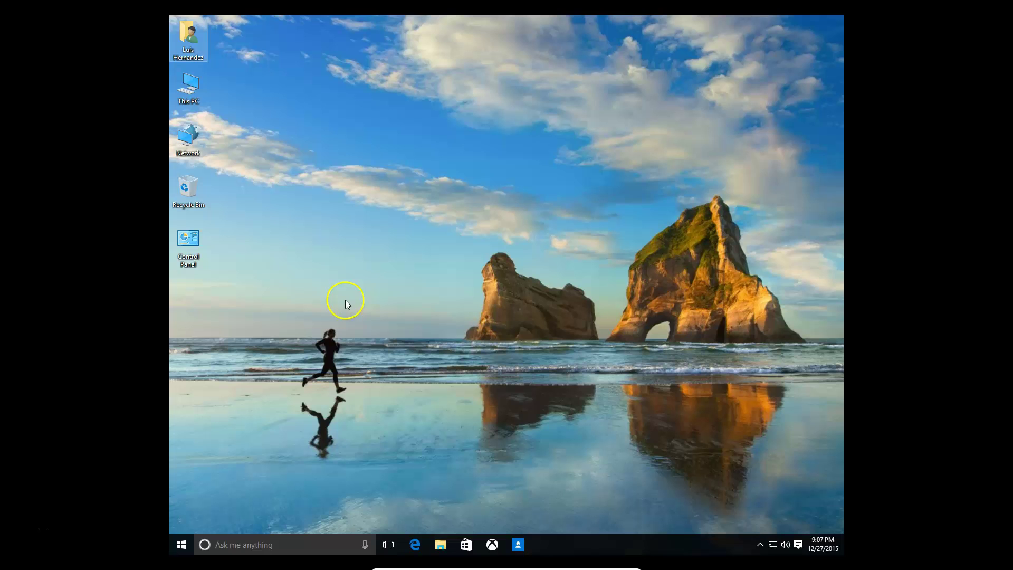
Step: Open the Start menu with its most-used apps and the Life at a glance tiles
{"action": "left_click", "coordinate": [182, 544]}
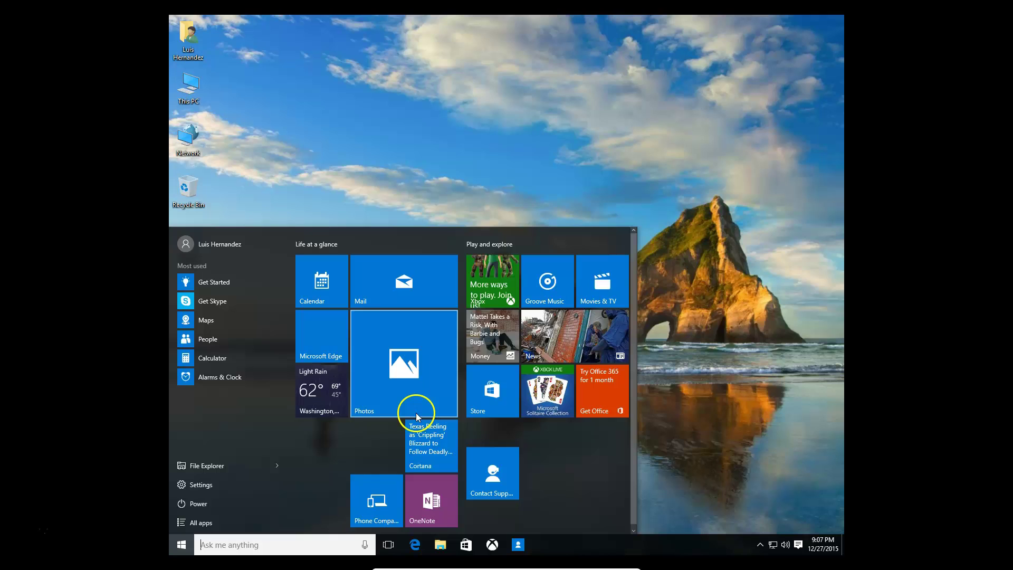
Step: Resize the Photos tile on Start from Large to Medium
{"action": "right_click", "coordinate": [411, 346]}
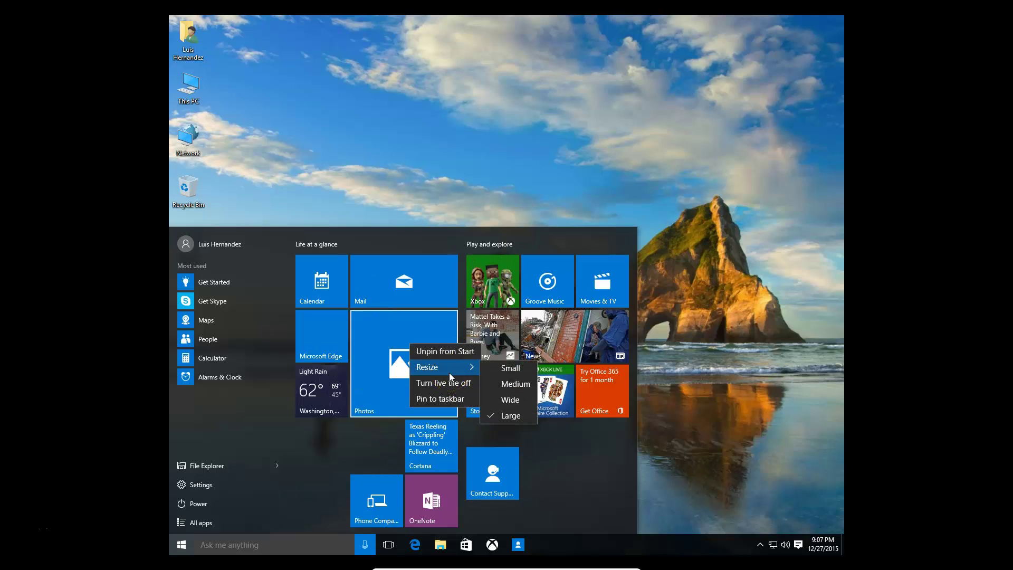
{"action": "left_click", "coordinate": [434, 373]}
{"action": "left_click", "coordinate": [504, 383]}
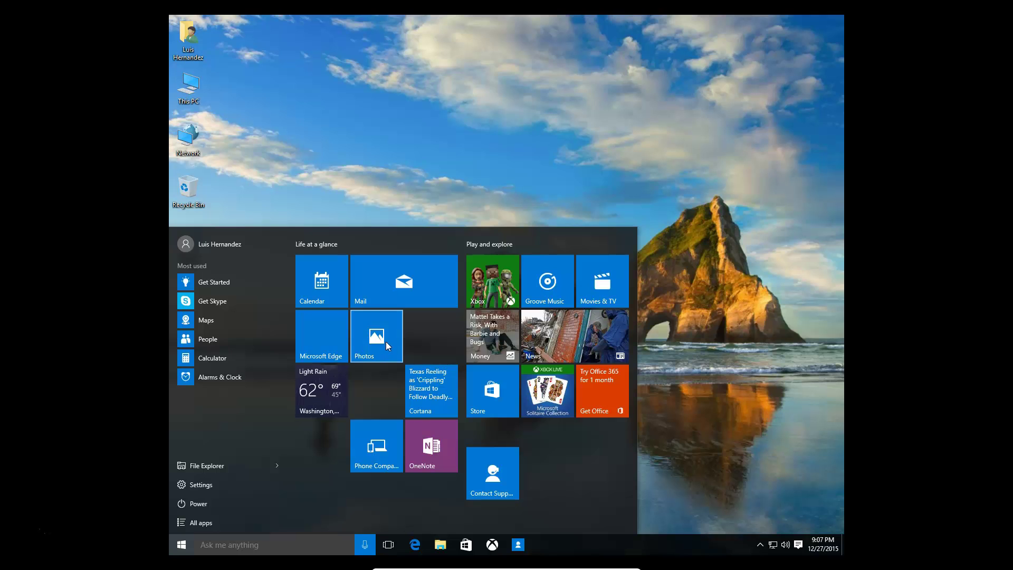
Step: Resize the Weather tile to Large so it shows the multi-day forecast
{"action": "right_click", "coordinate": [322, 388]}
{"action": "mouse_move", "coordinate": [383, 414]}
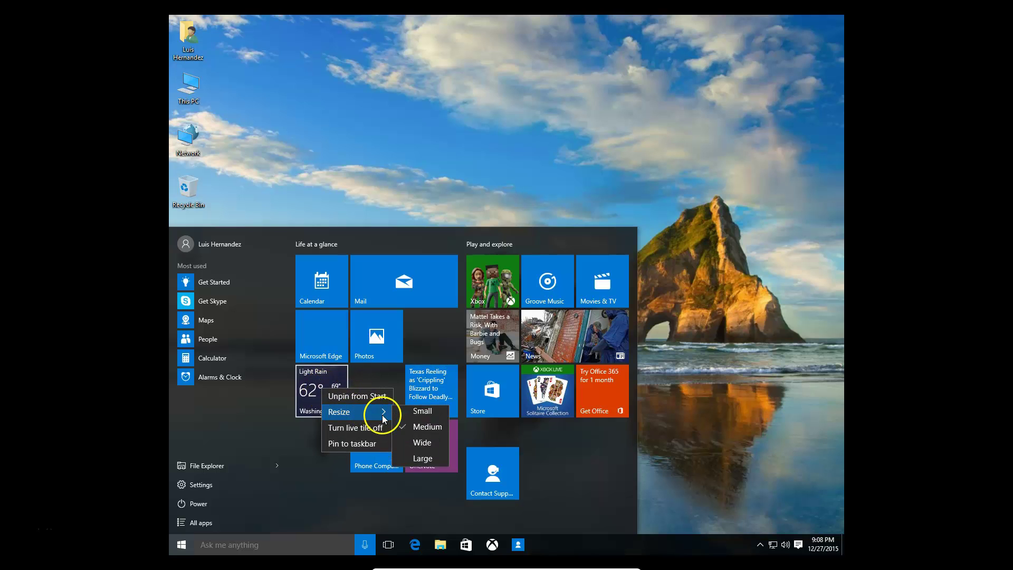
{"action": "left_click", "coordinate": [427, 458]}
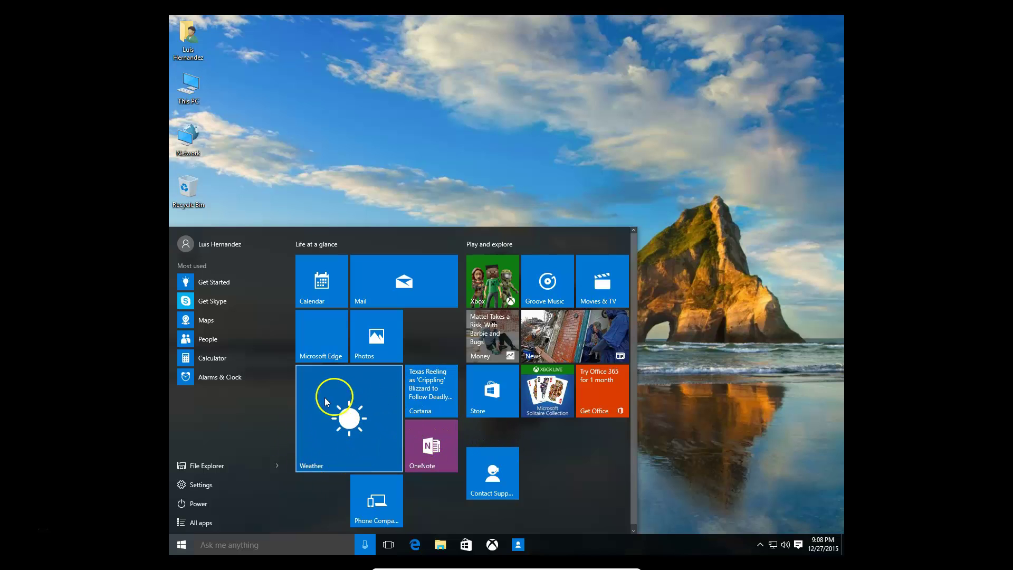
Step: Open and dismiss the Weather tile's context menu twice without changing anything
{"action": "right_click", "coordinate": [356, 412]}
{"action": "left_click", "coordinate": [331, 490]}
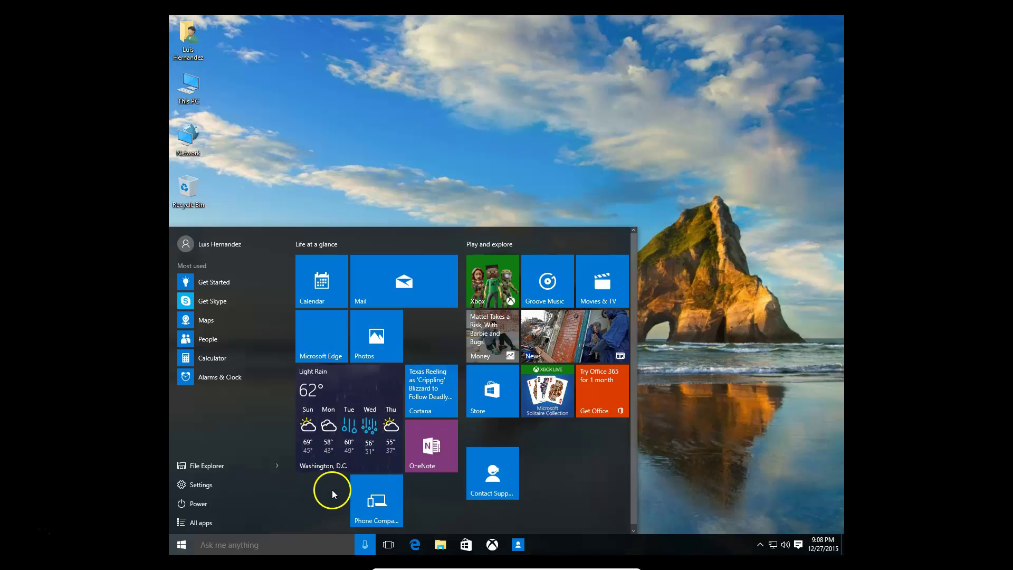
{"action": "right_click", "coordinate": [351, 394]}
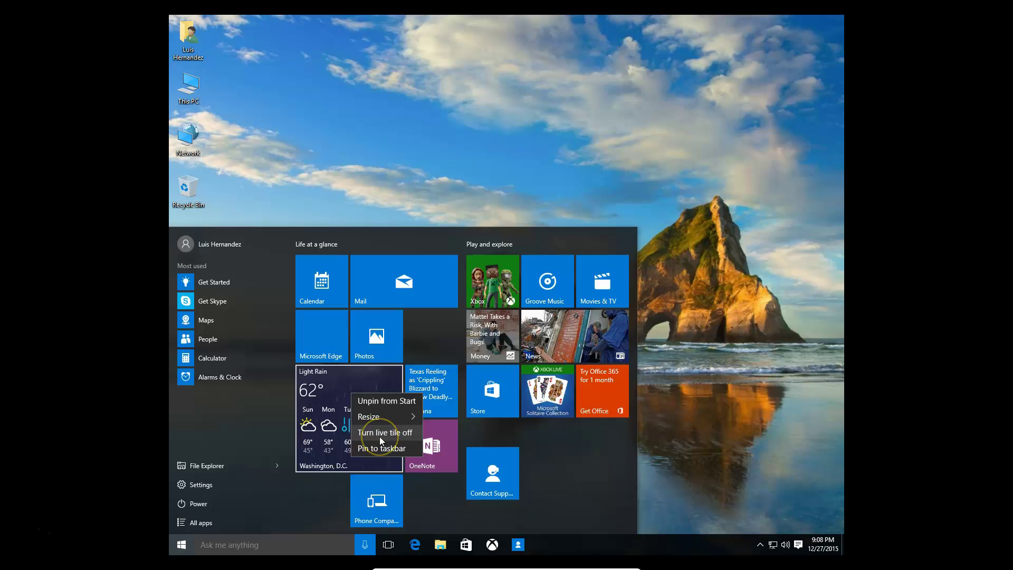
{"action": "left_click", "coordinate": [566, 454]}
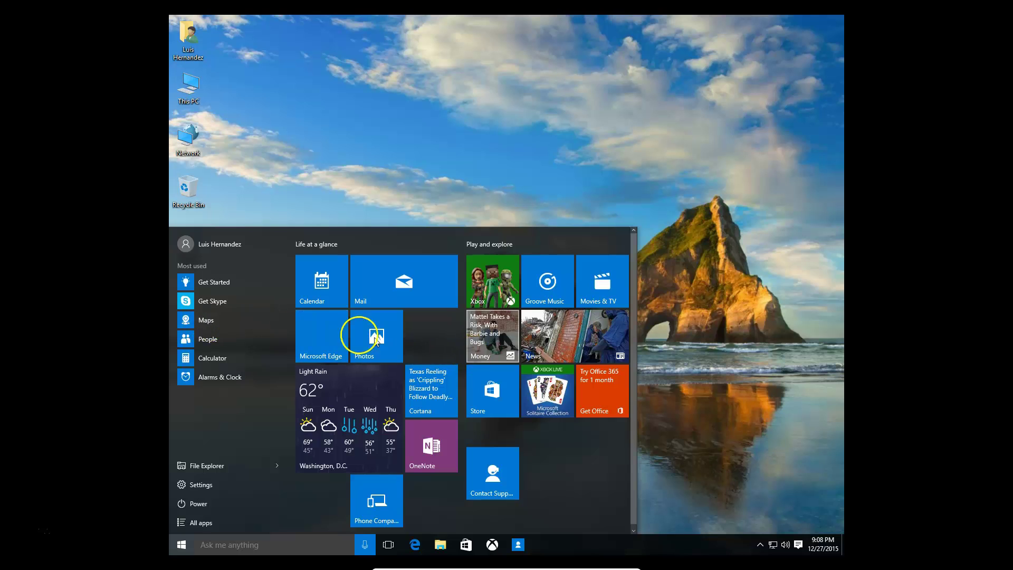
Step: Drag Maps from Most used onto the Start tiles and pin it to the taskbar
{"action": "left_click_drag", "start_coordinate": [204, 324], "coordinate": [434, 335]}
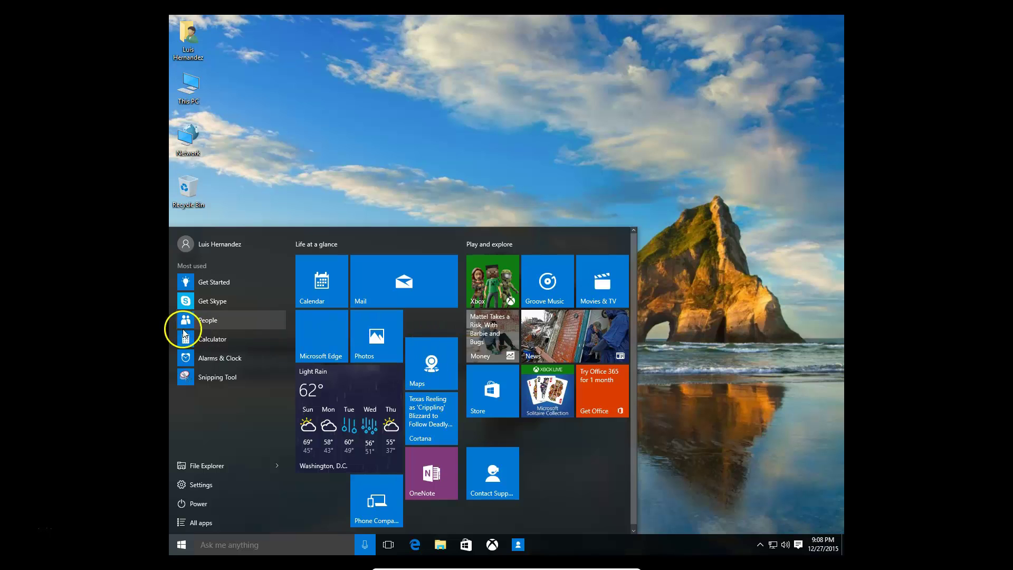
{"action": "right_click", "coordinate": [423, 363]}
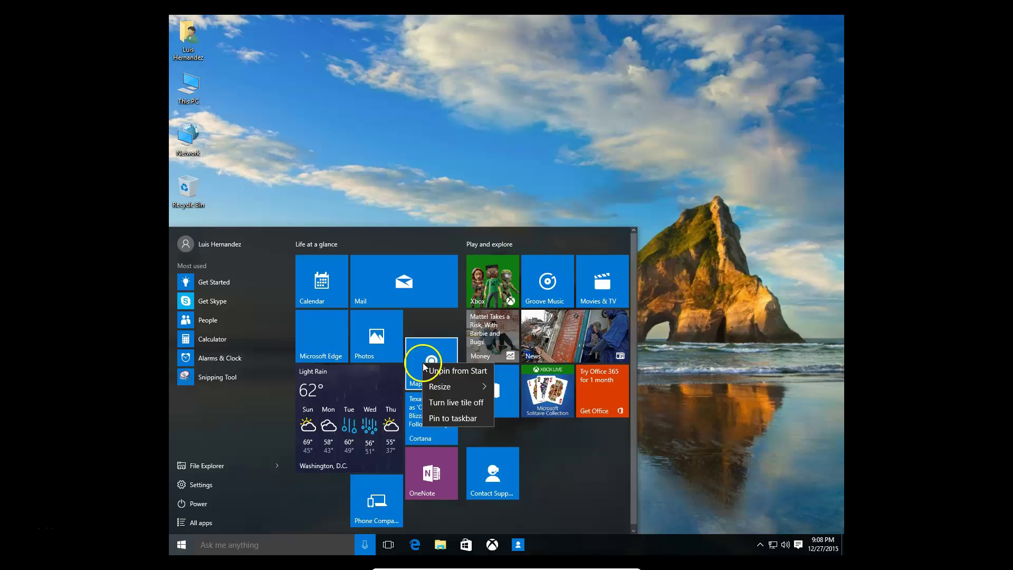
{"action": "left_click", "coordinate": [468, 420]}
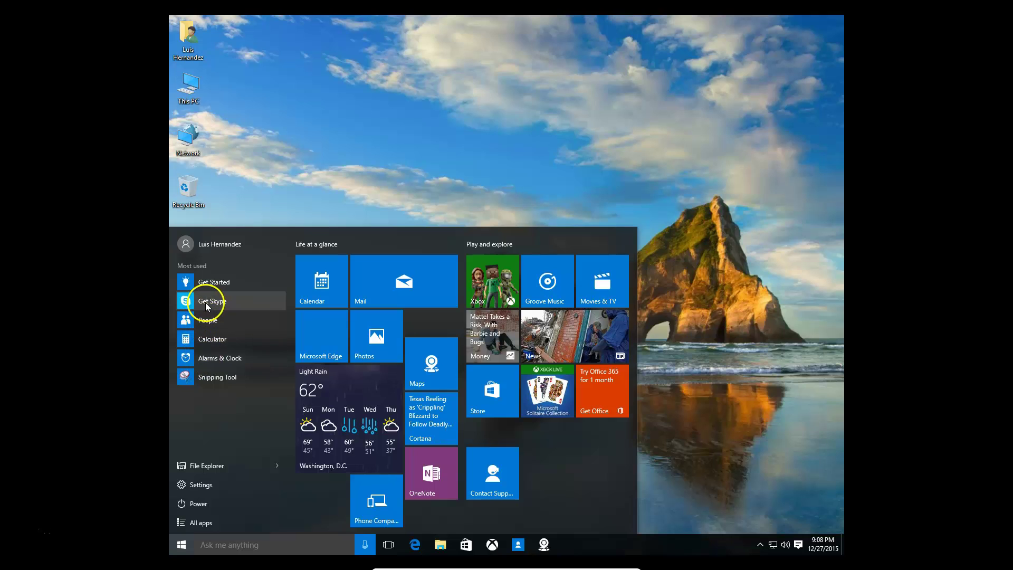
Step: Dismiss the Get Skype context menu and close Start to reveal the desktop
{"action": "right_click", "coordinate": [204, 303]}
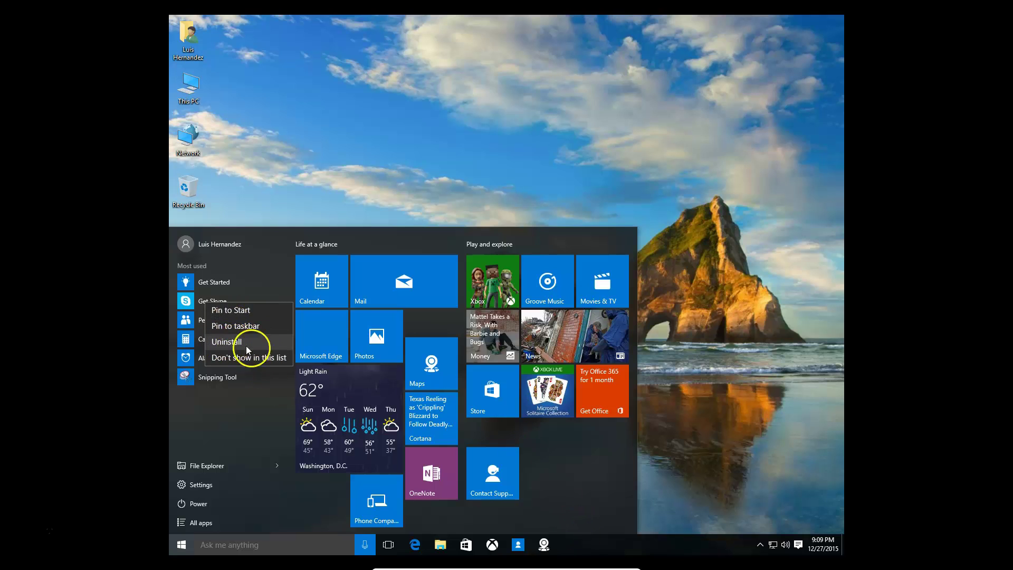
{"action": "left_click", "coordinate": [244, 405]}
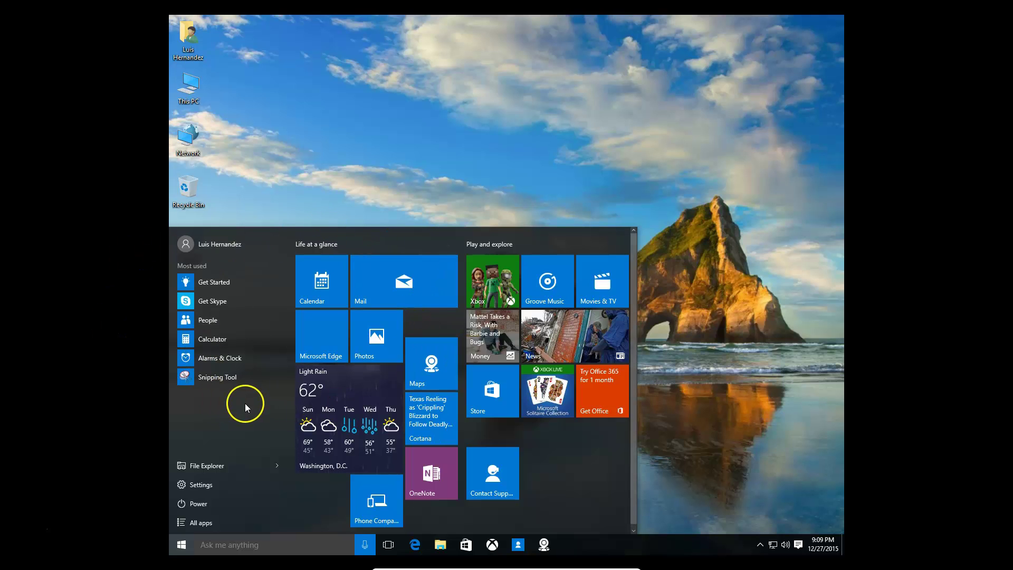
{"action": "left_click", "coordinate": [601, 496]}
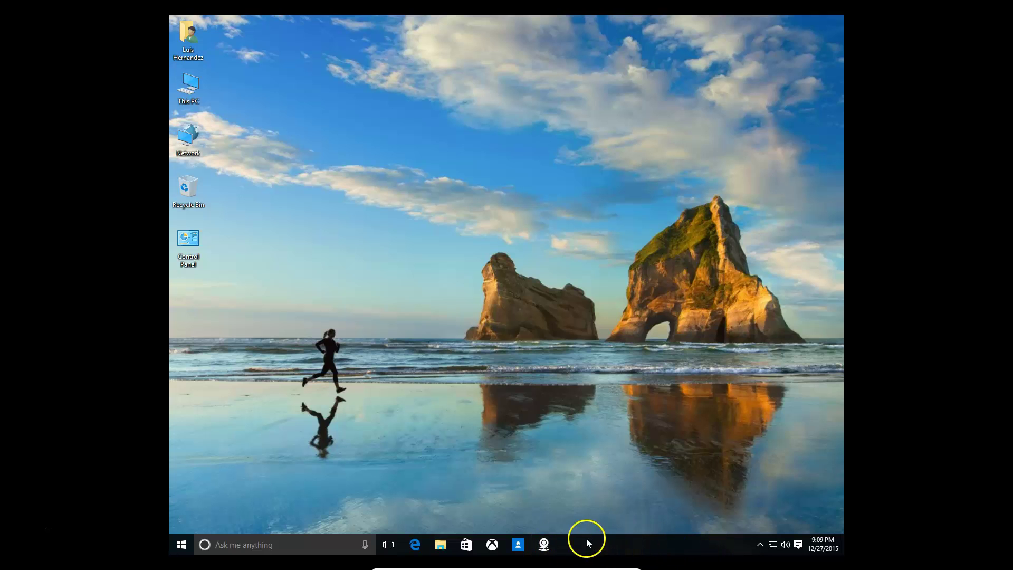
Step: Open Taskbar and Start Menu Properties and apply with 'Auto-hide the taskbar' unchecked
{"action": "right_click", "coordinate": [609, 547]}
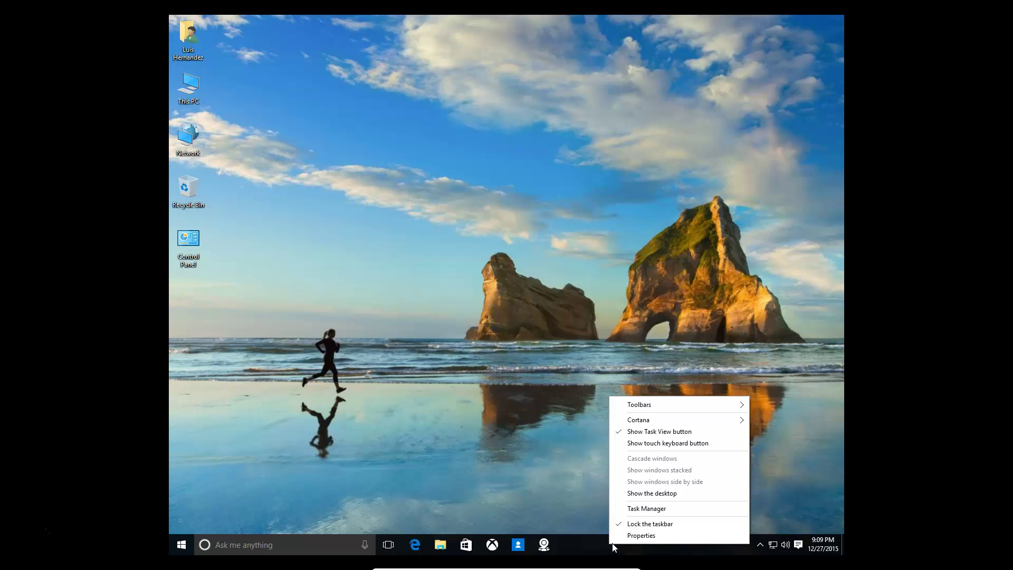
{"action": "left_click", "coordinate": [625, 536]}
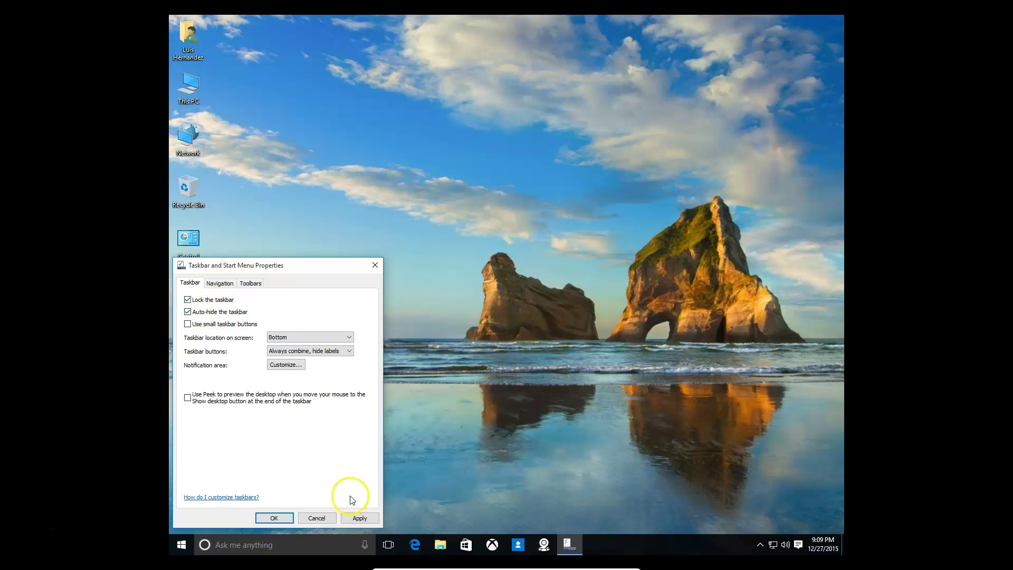
{"action": "left_click", "coordinate": [358, 516]}
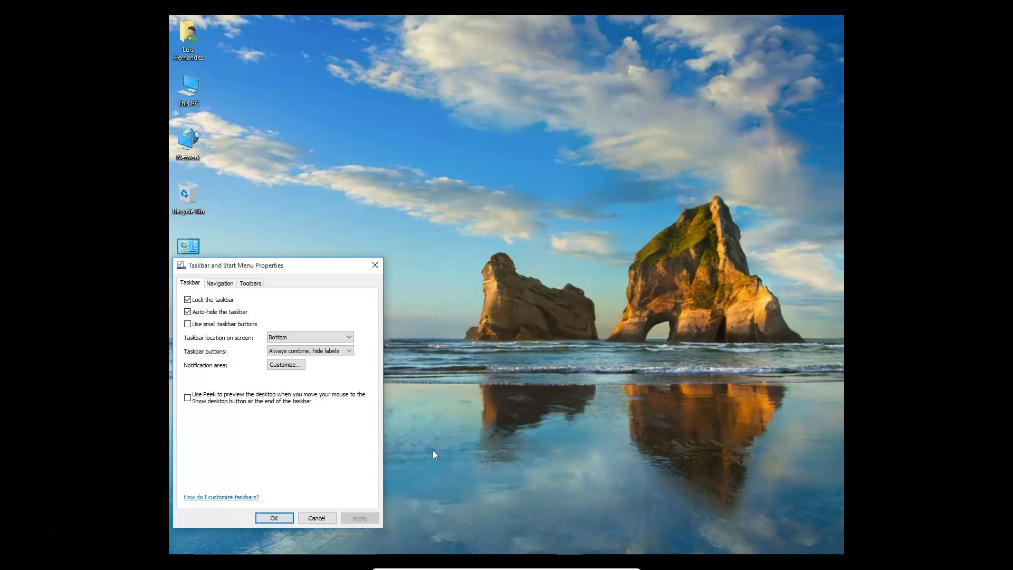
{"action": "mouse_move", "coordinate": [453, 552]}
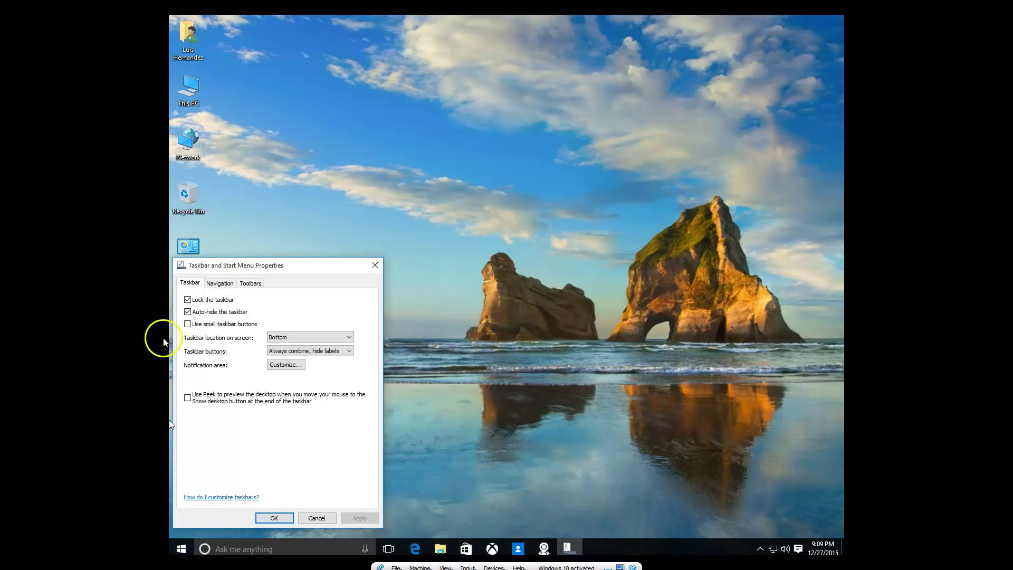
{"action": "left_click", "coordinate": [187, 312]}
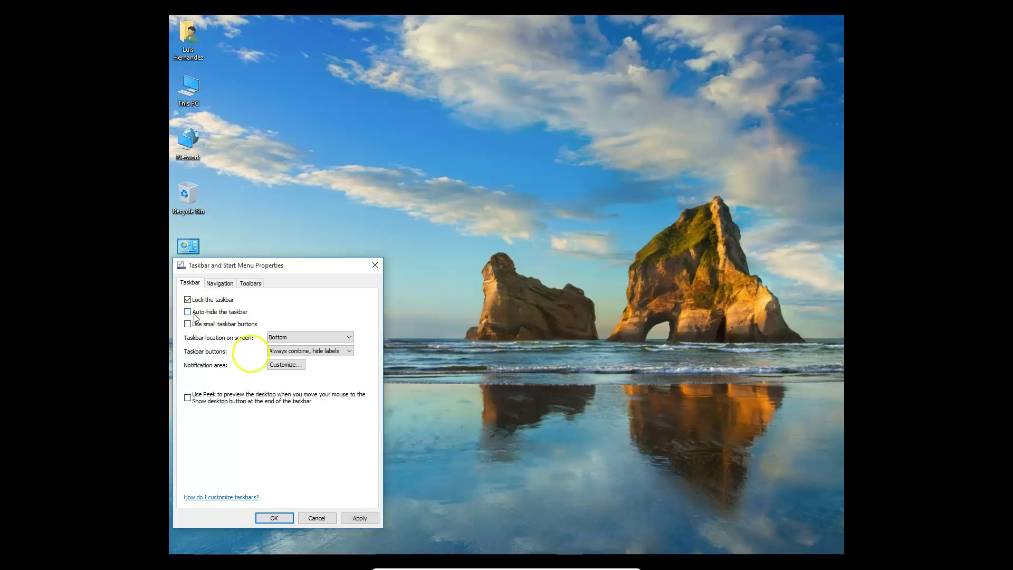
{"action": "left_click", "coordinate": [361, 518]}
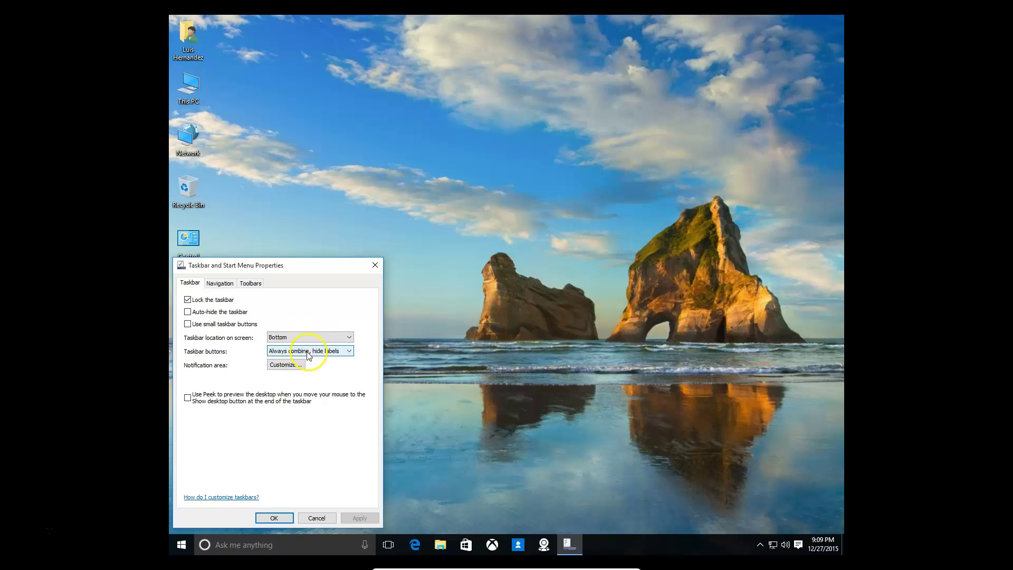
Step: Show the Notifications & actions settings, then the Navigation tab of taskbar properties
{"action": "left_click", "coordinate": [281, 365]}
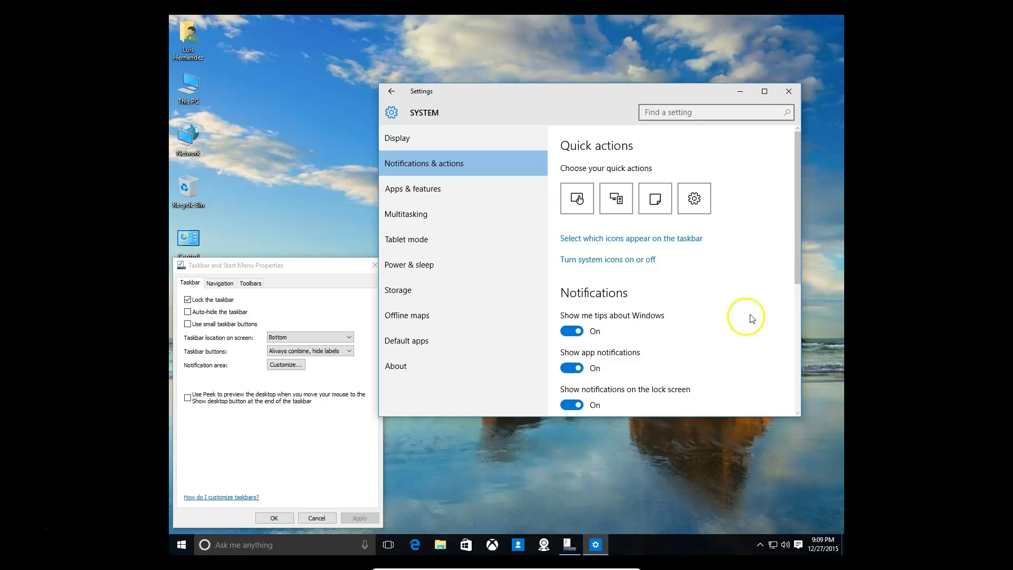
{"action": "left_click_drag", "start_coordinate": [797, 224], "coordinate": [780, 344]}
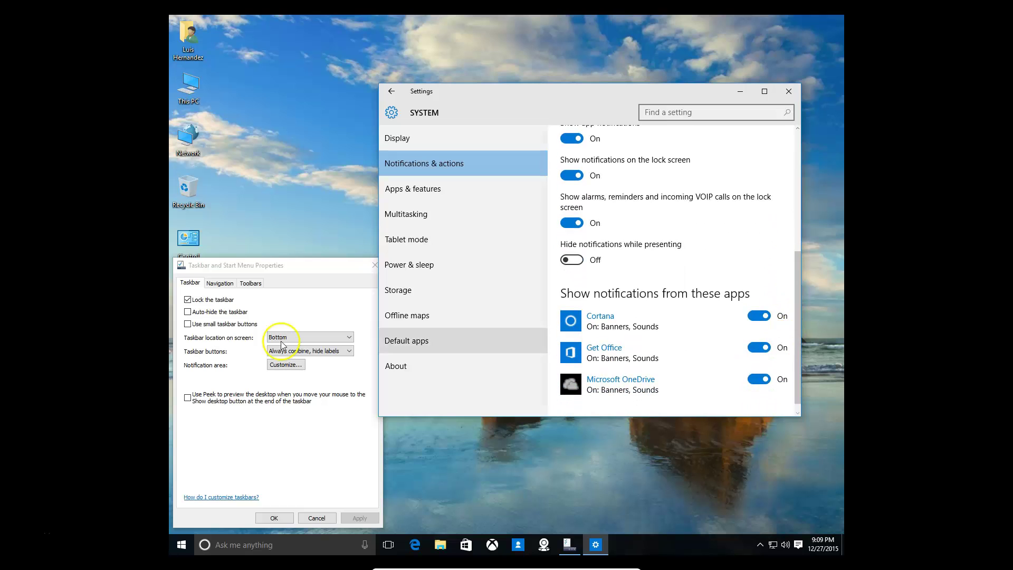
{"action": "left_click", "coordinate": [232, 285]}
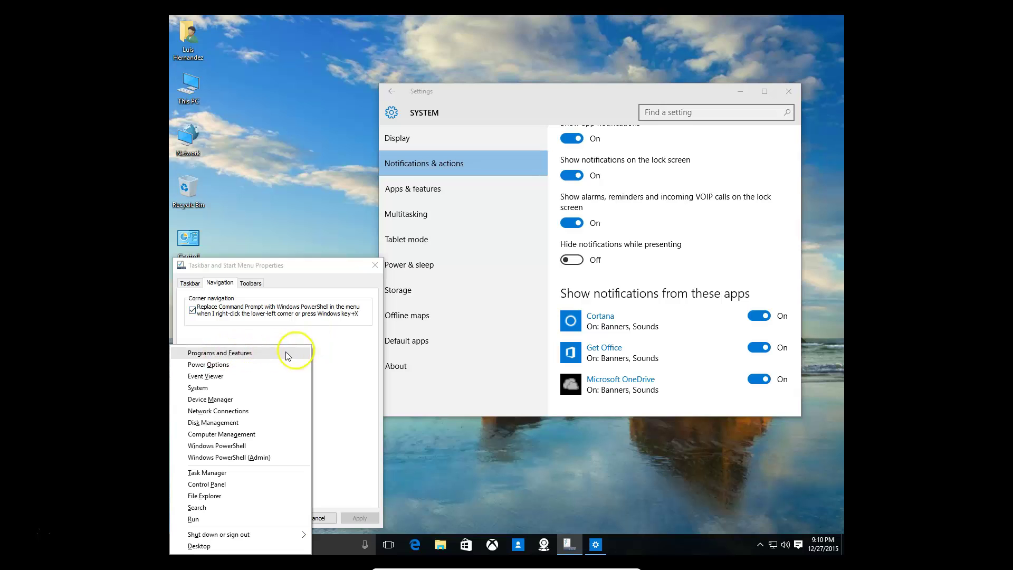
Step: Toggle 'Replace Command Prompt with Windows PowerShell' off, check Win+X, re-enable it and apply
{"action": "left_click", "coordinate": [314, 328]}
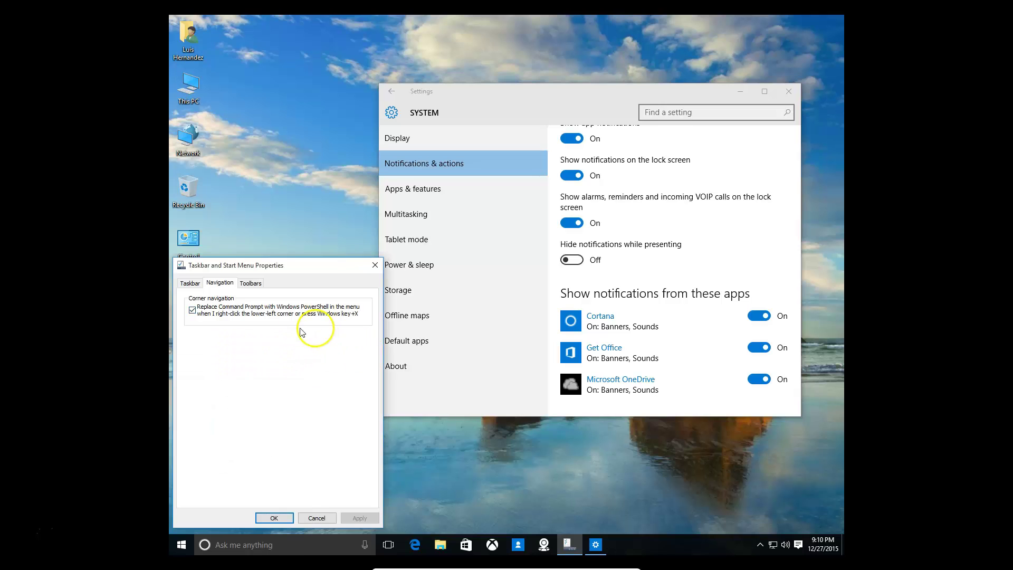
{"action": "left_click", "coordinate": [193, 311]}
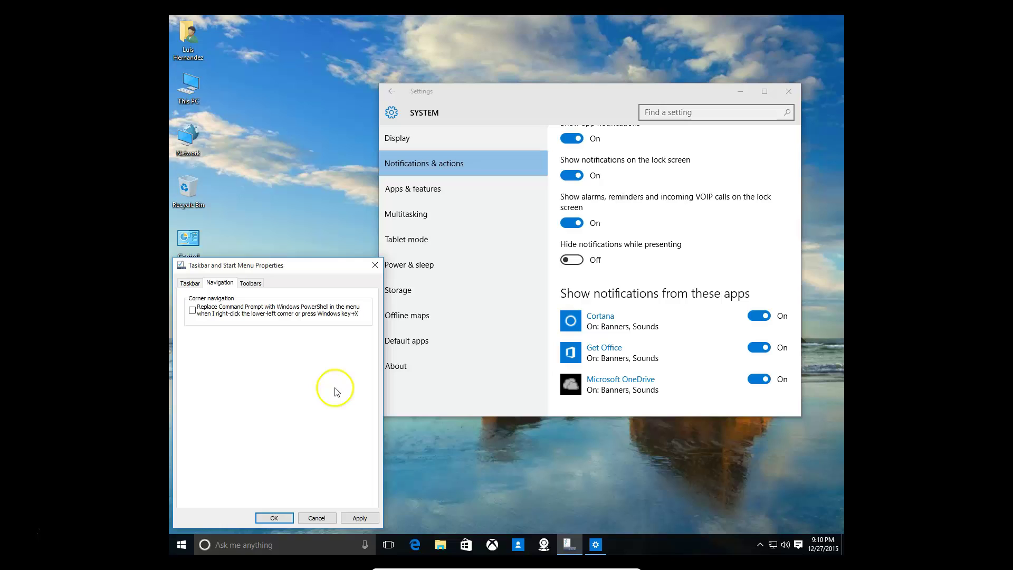
{"action": "key", "text": "super+x"}
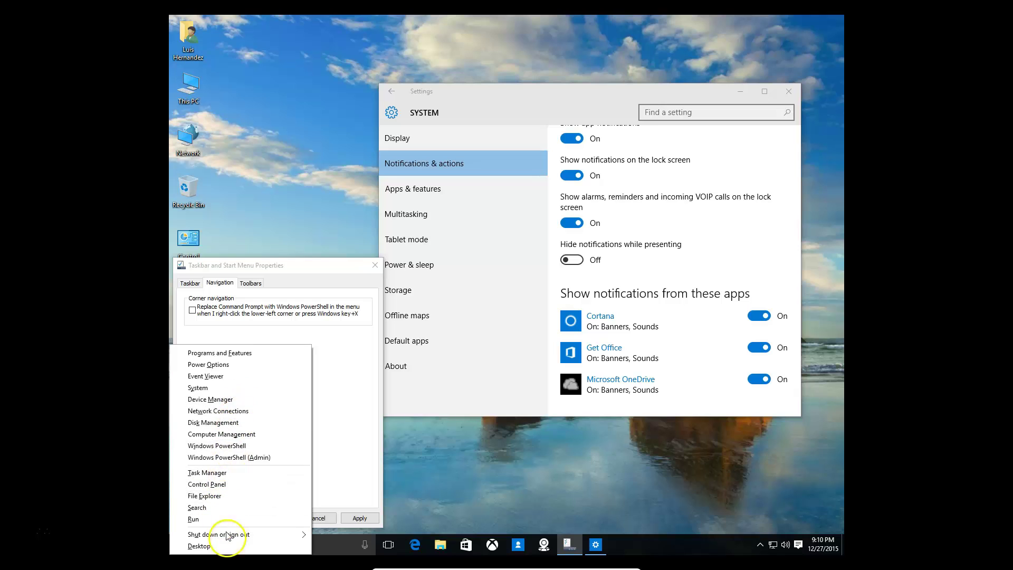
{"action": "left_click", "coordinate": [335, 369]}
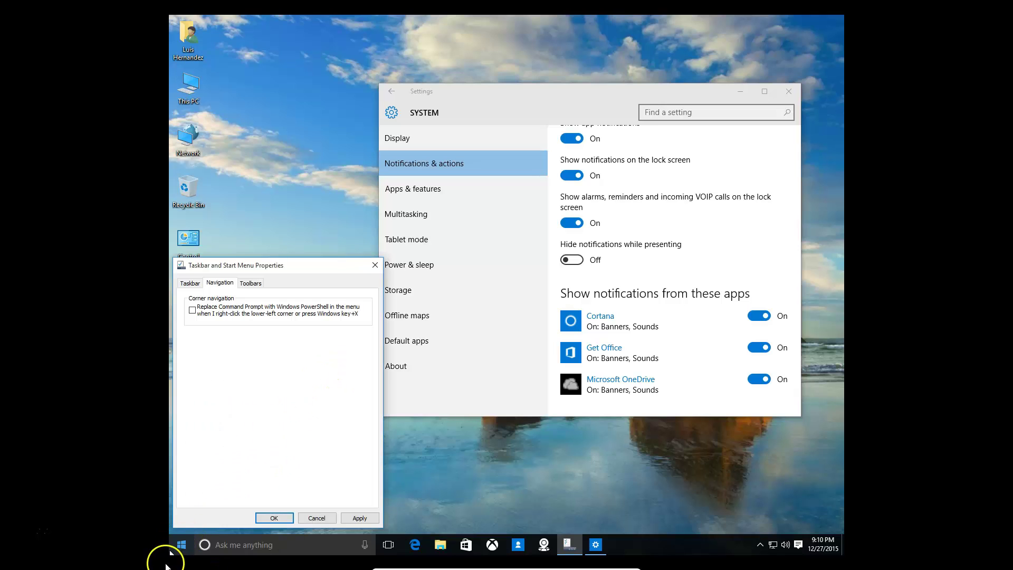
{"action": "left_click", "coordinate": [193, 311]}
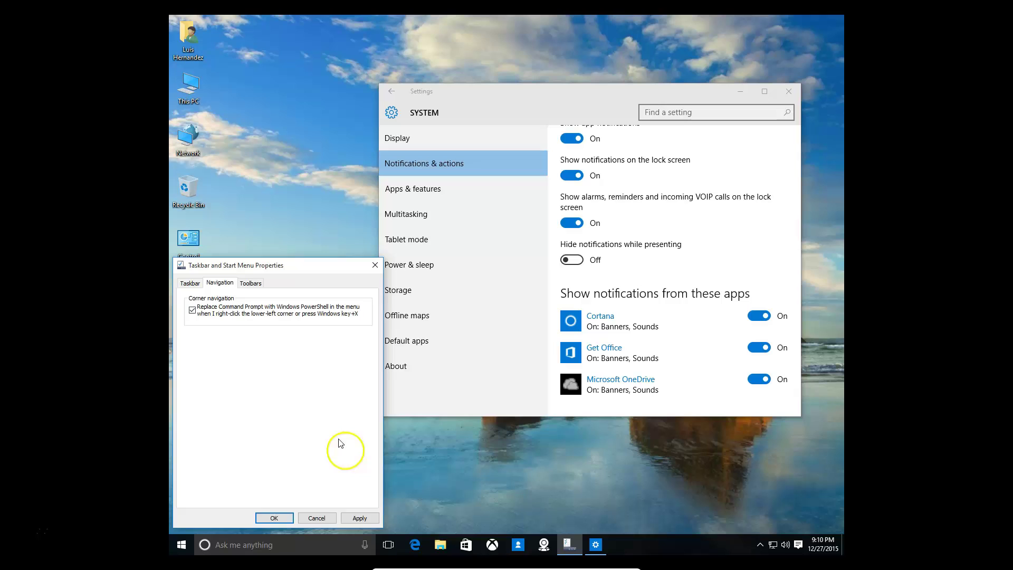
{"action": "left_click", "coordinate": [359, 518]}
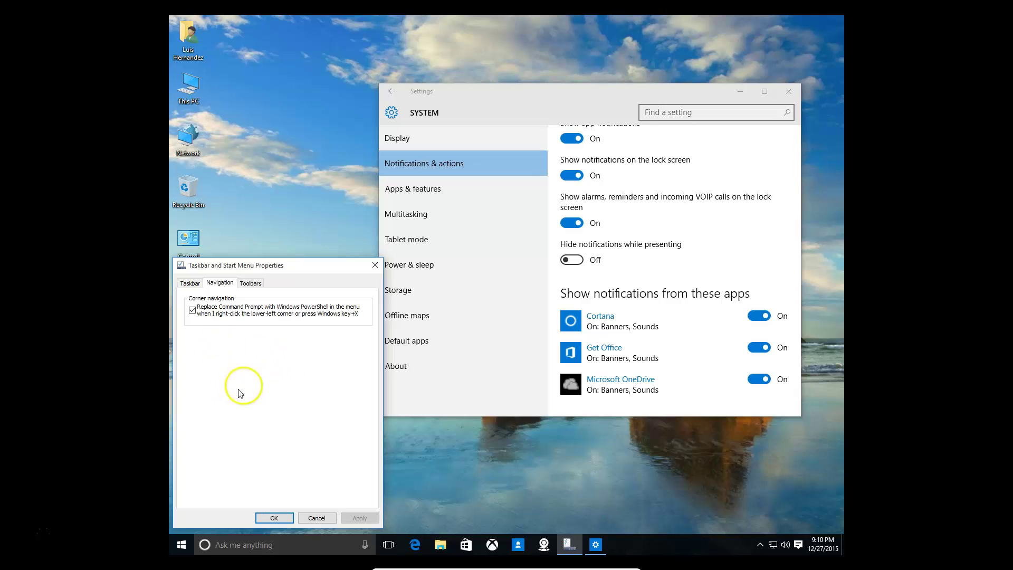
Step: Turn on the Address and Desktop toolbars on the Toolbars tab and apply
{"action": "left_click", "coordinate": [251, 284]}
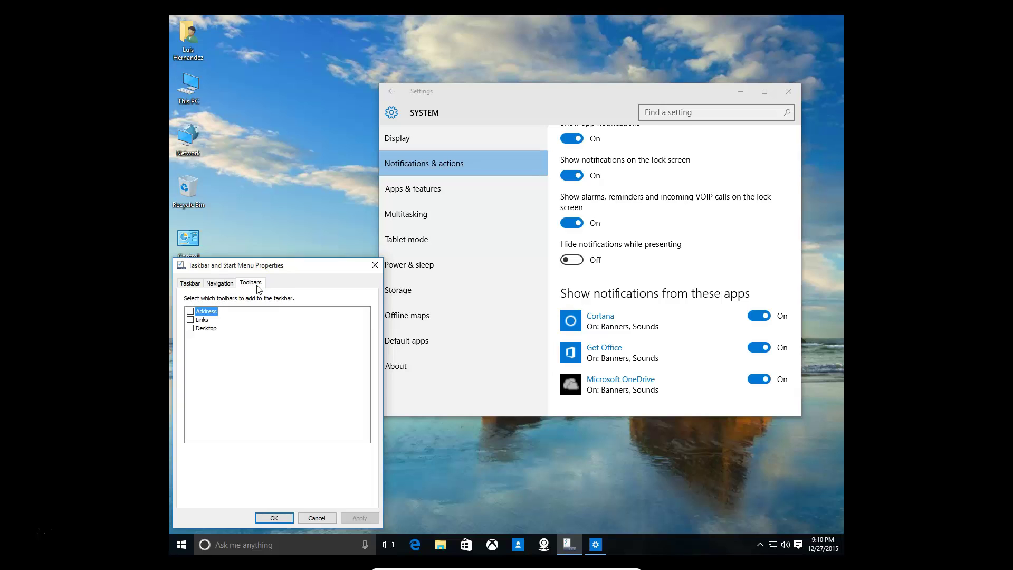
{"action": "left_click", "coordinate": [191, 312]}
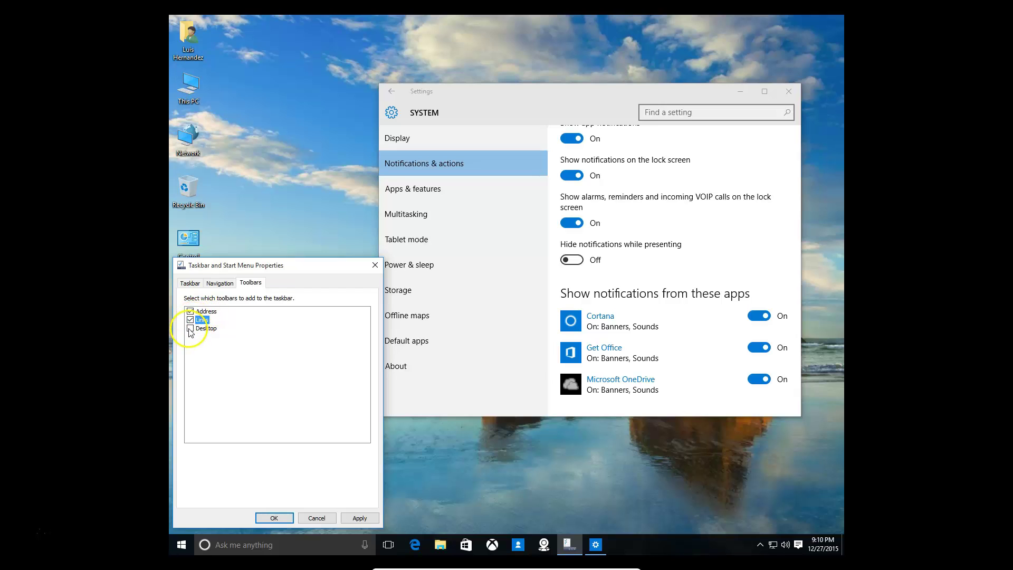
{"action": "left_click", "coordinate": [190, 328]}
{"action": "left_click", "coordinate": [355, 518]}
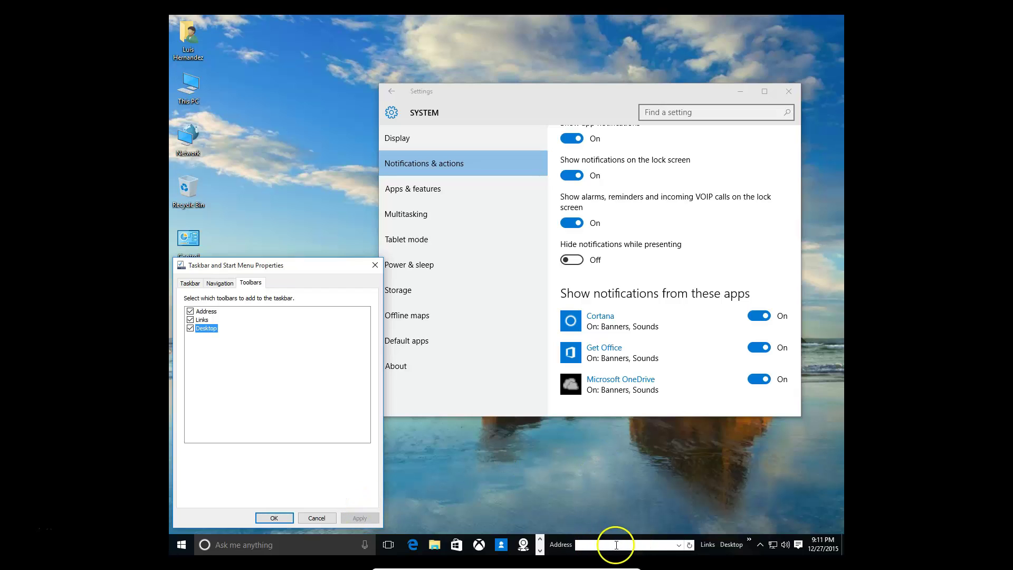
Step: Run msconfig from the taskbar Address toolbar to open System Configuration
{"action": "mouse_move", "coordinate": [620, 567]}
{"action": "left_click", "coordinate": [650, 542]}
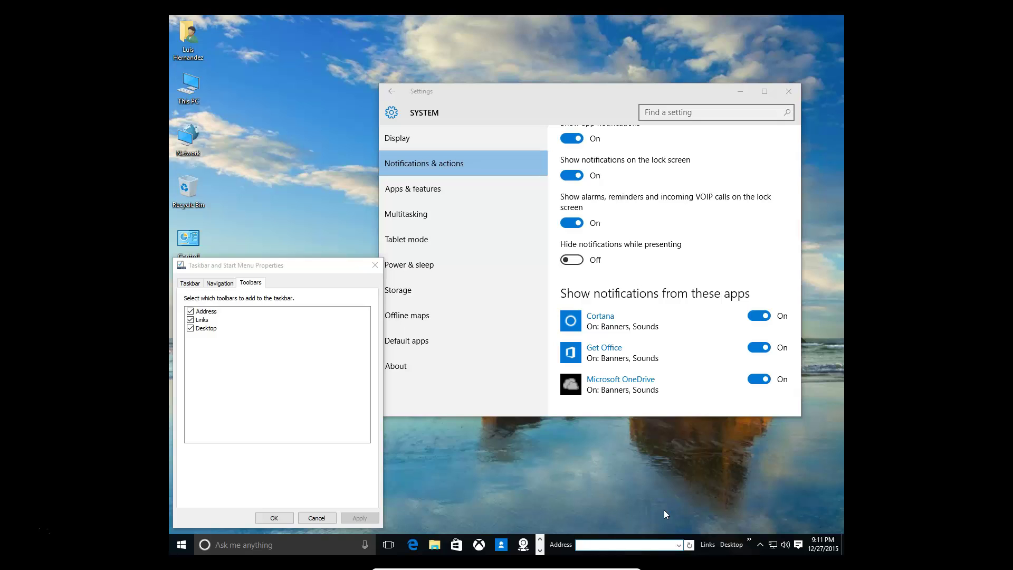
{"action": "type", "text": "msconfig"}
{"action": "key", "text": "Return"}
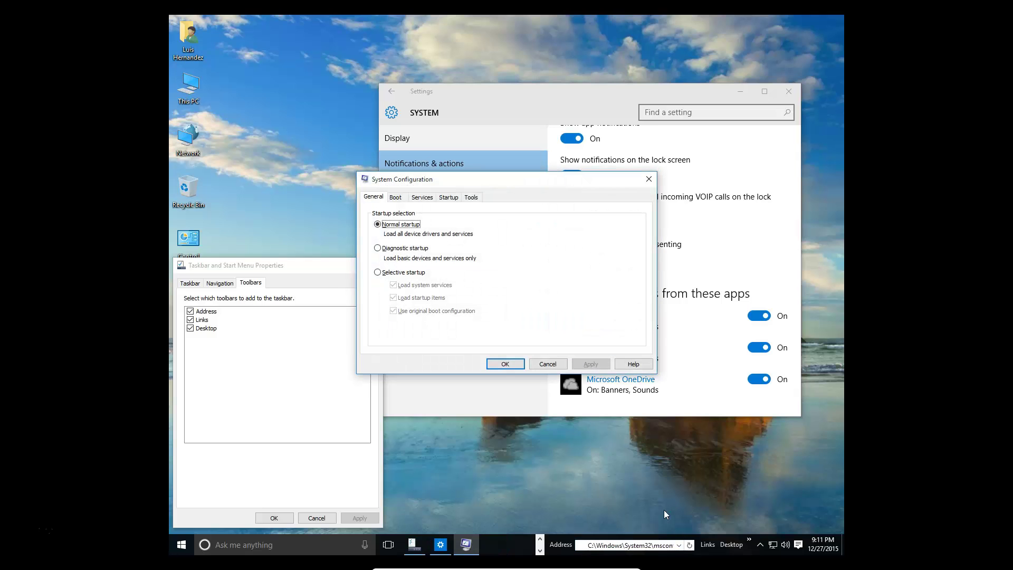
Step: Close System Configuration and the taskbar properties window, dismissing the Start menu
{"action": "left_click", "coordinate": [649, 178]}
{"action": "left_click", "coordinate": [182, 544]}
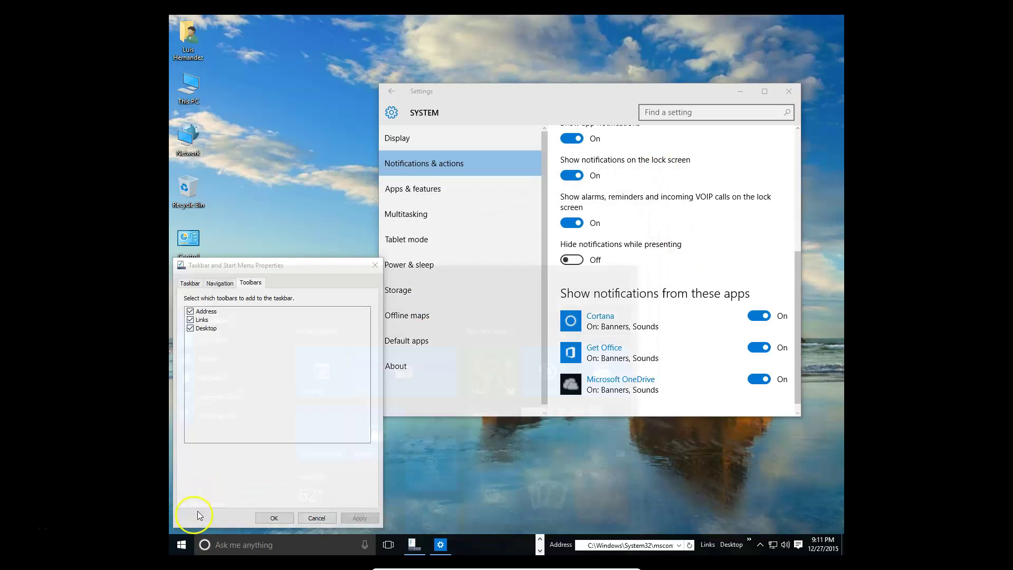
{"action": "left_click", "coordinate": [375, 264]}
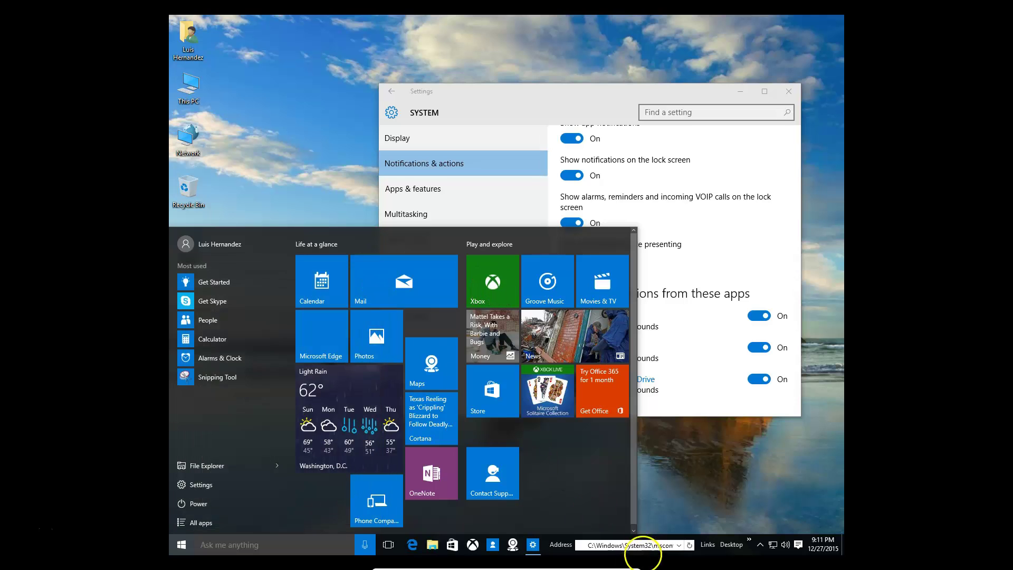
{"action": "left_click", "coordinate": [704, 268]}
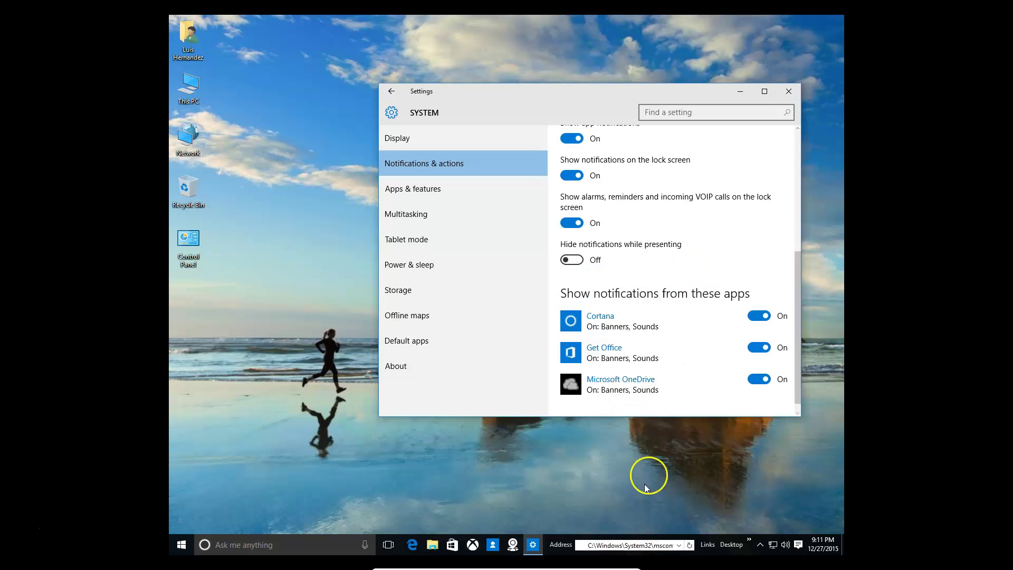
Step: Reopen taskbar properties from the toolbars, review the Toolbars tab and confirm with OK
{"action": "right_click", "coordinate": [708, 546]}
{"action": "left_click", "coordinate": [737, 542]}
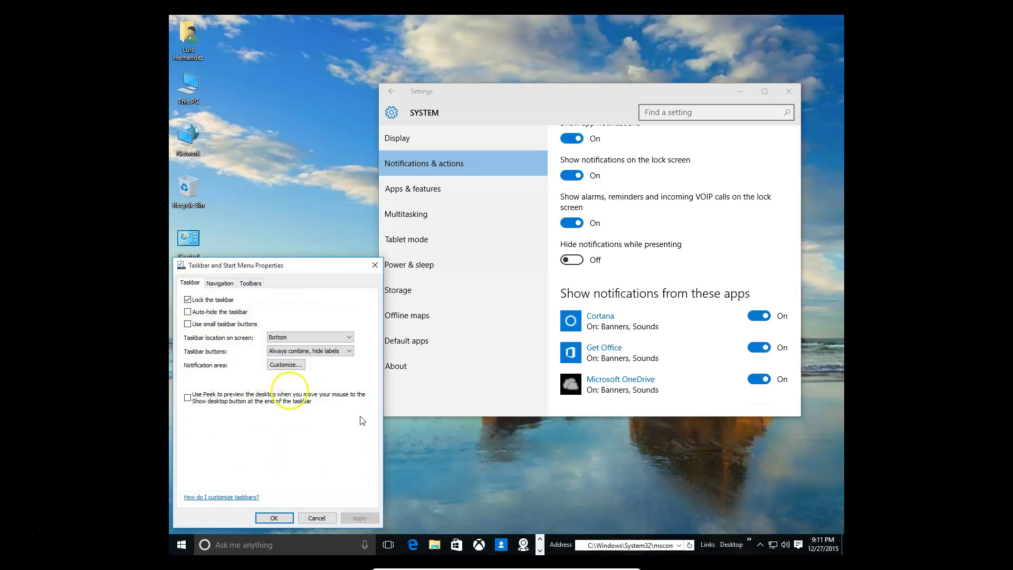
{"action": "left_click", "coordinate": [248, 284]}
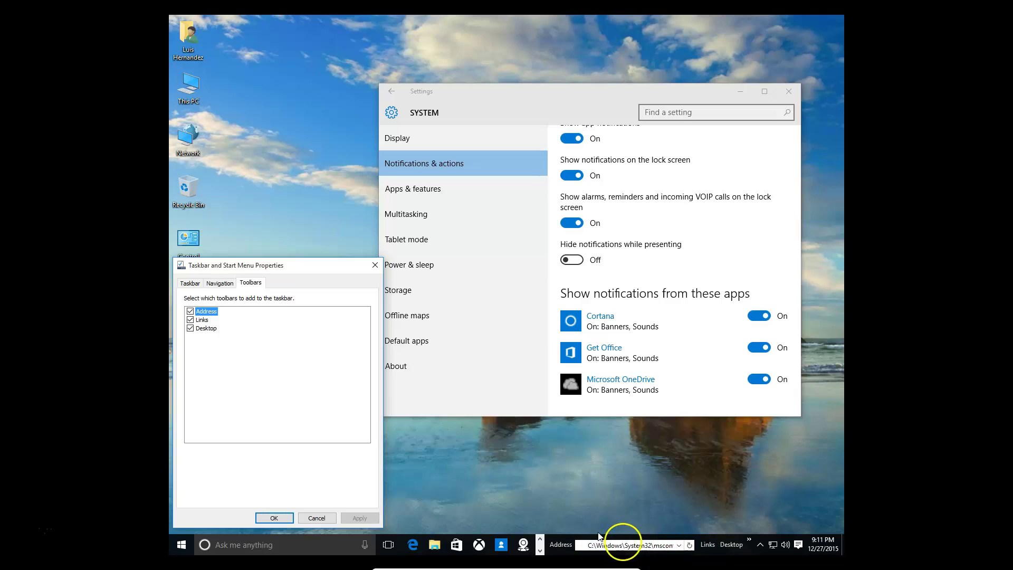
{"action": "left_click", "coordinate": [286, 518]}
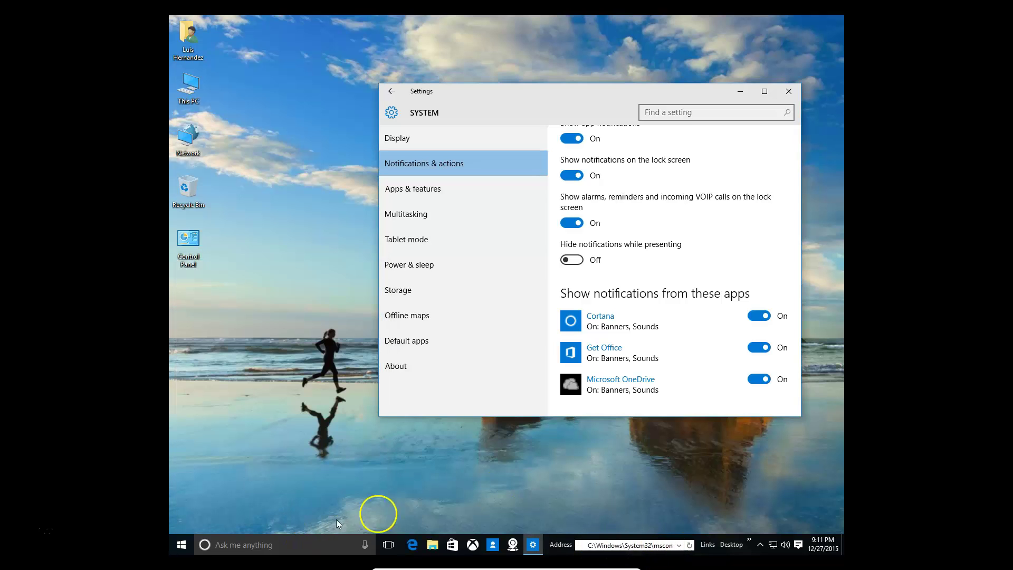
Step: Close Settings, open the Start menu, and check the Win+X quick-link menu before dismissing it
{"action": "left_click", "coordinate": [780, 94]}
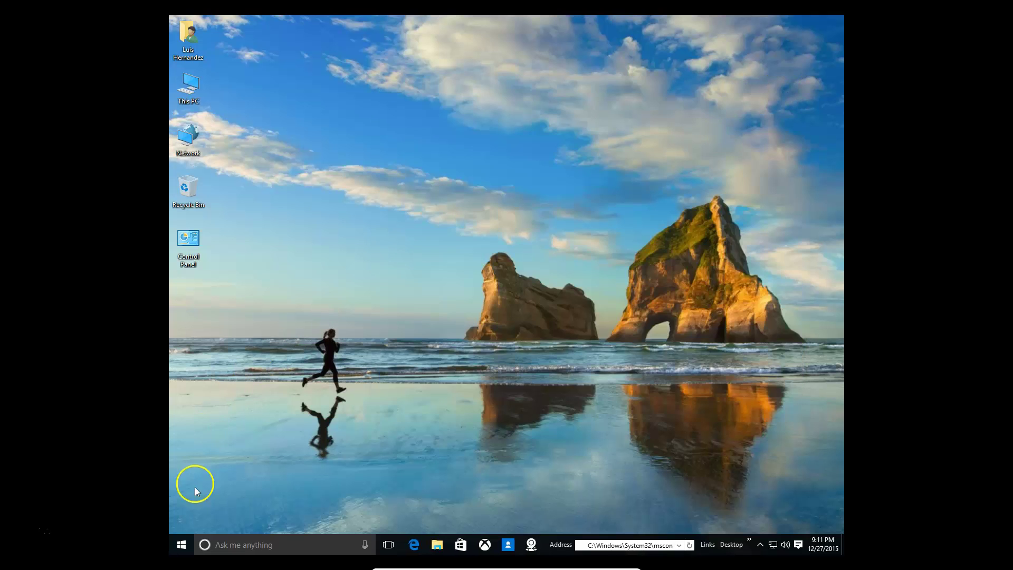
{"action": "left_click", "coordinate": [178, 546]}
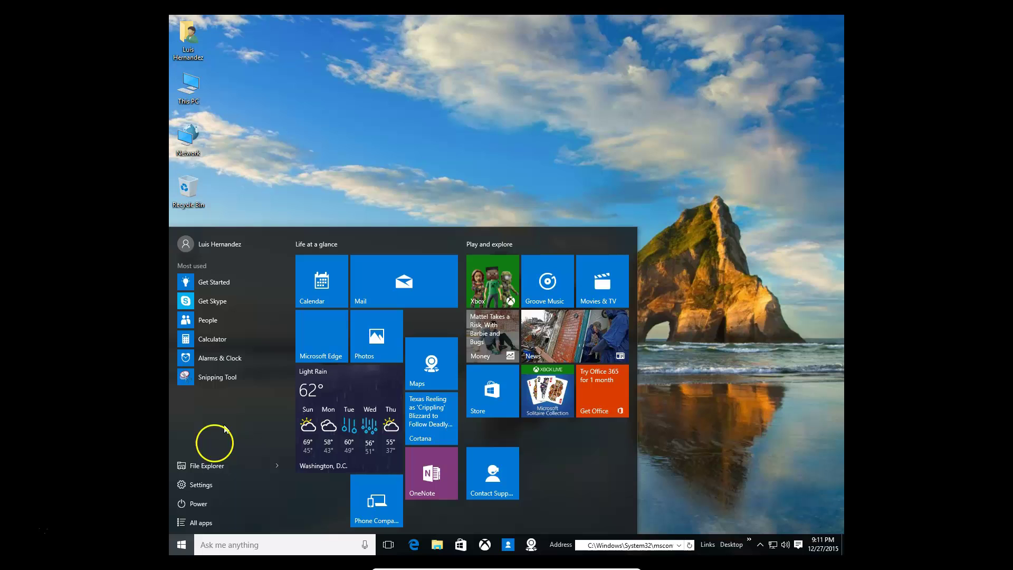
{"action": "right_click", "coordinate": [181, 547]}
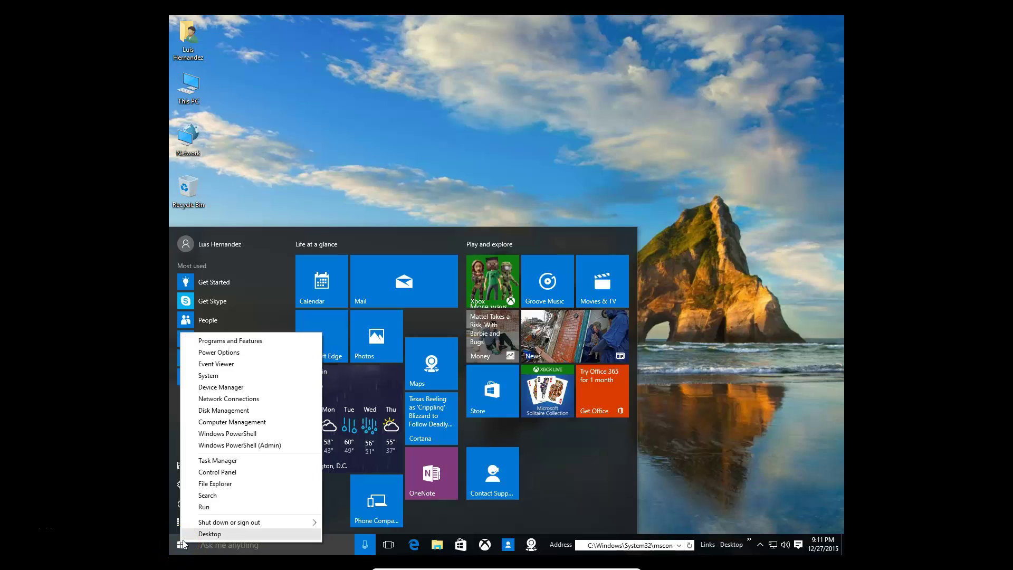
{"action": "right_click", "coordinate": [181, 547]}
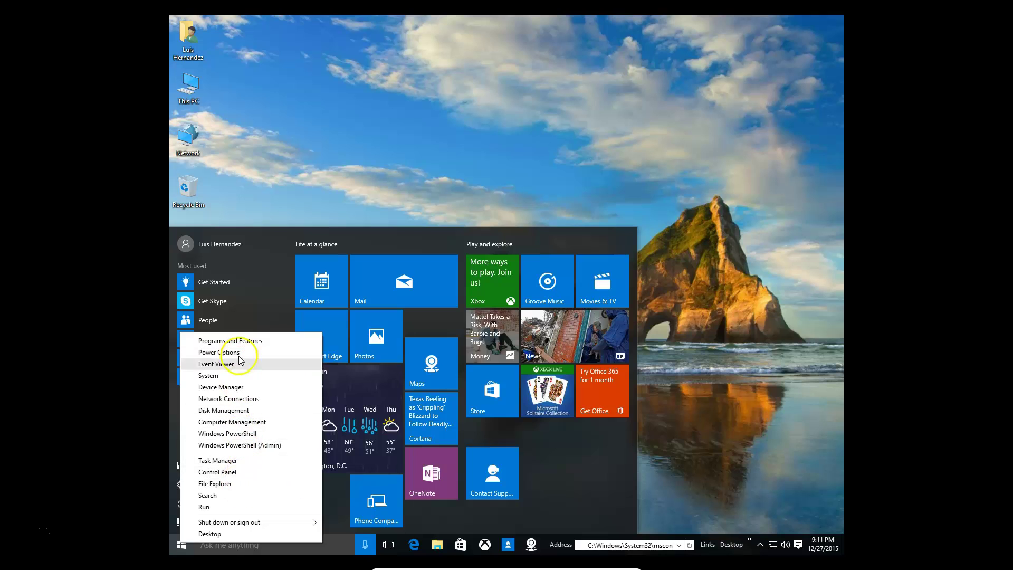
{"action": "left_click", "coordinate": [546, 446]}
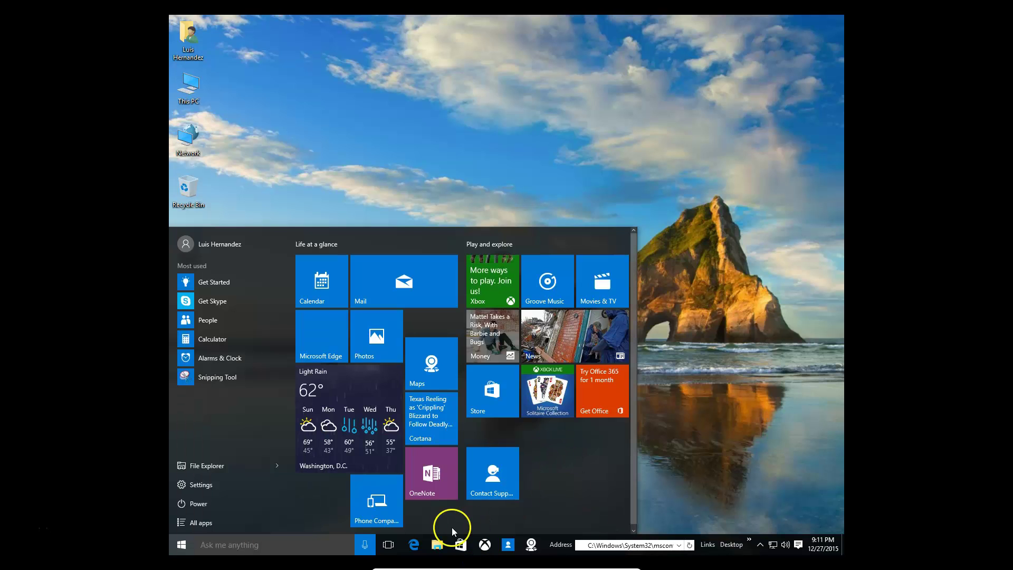